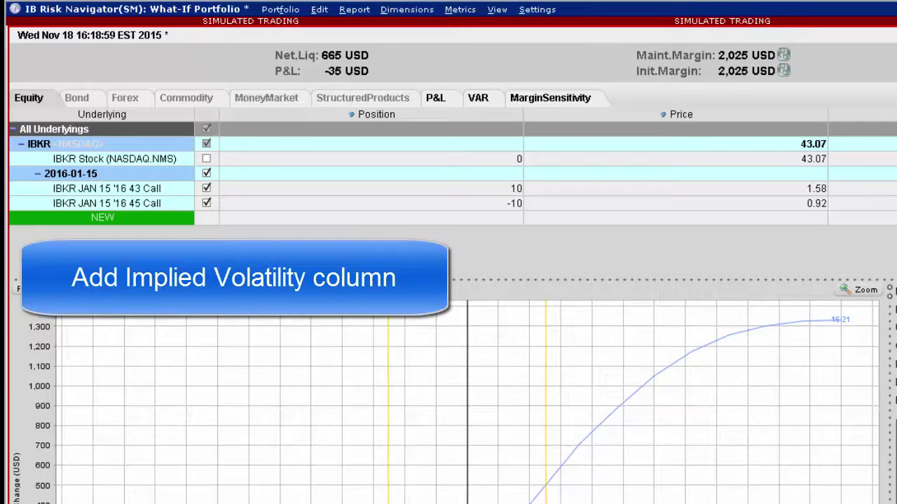
- Add an Implied Volatility column from Metrics > Contract Risk, showing IBKR at 30.6673%
left_click(477, 13)
mouse_move(540, 76)
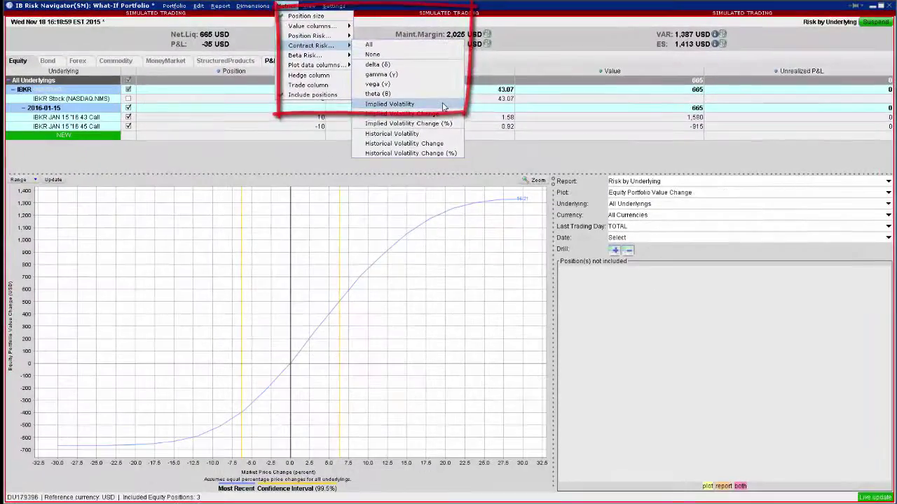
left_click(488, 115)
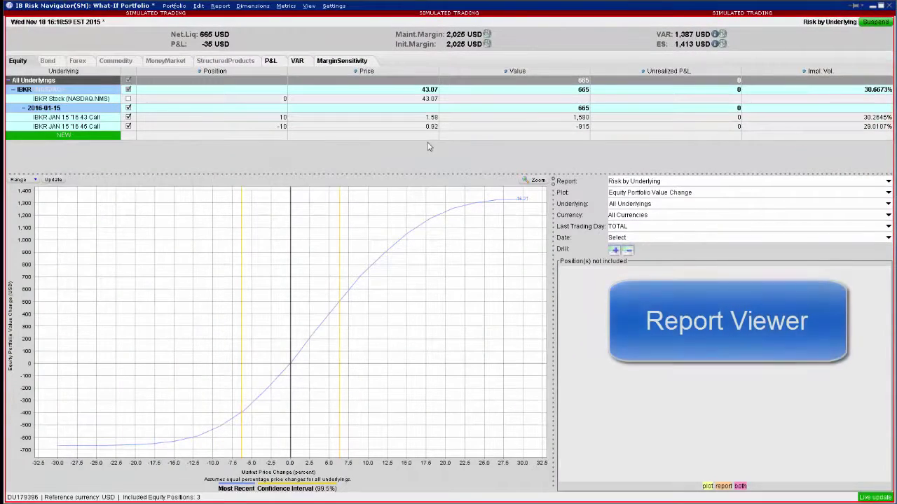
- Open the report's Underlying list to filter down to IBKR <NASDAQ>
left_click(737, 203)
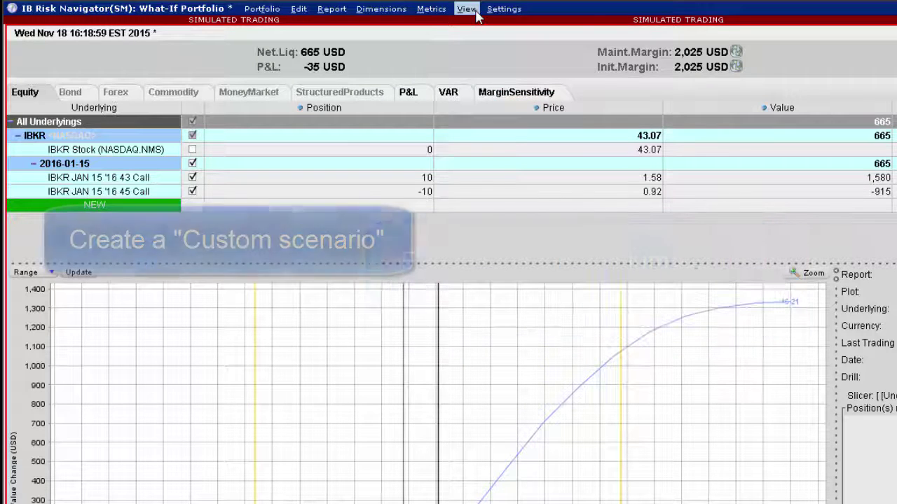
- Turn on the Custom scenario view beside the Market Scenario, valuing the spread at 867 USD
left_click(476, 14)
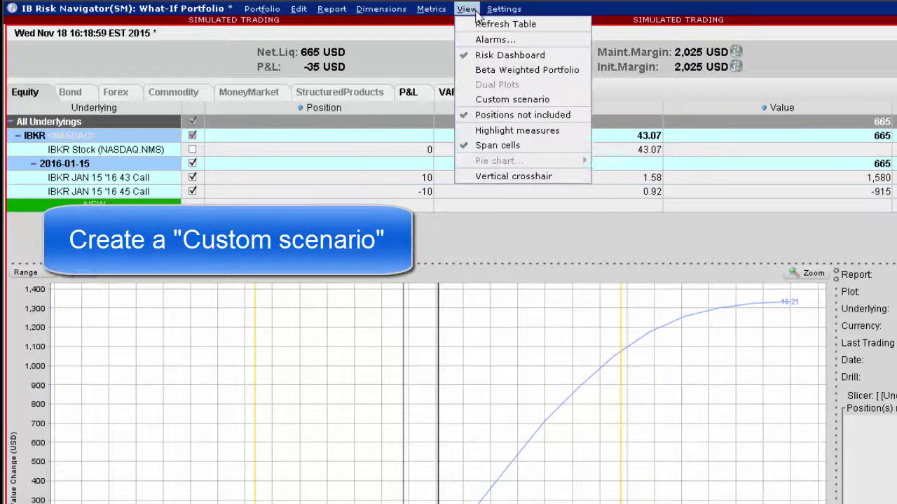
left_click(571, 103)
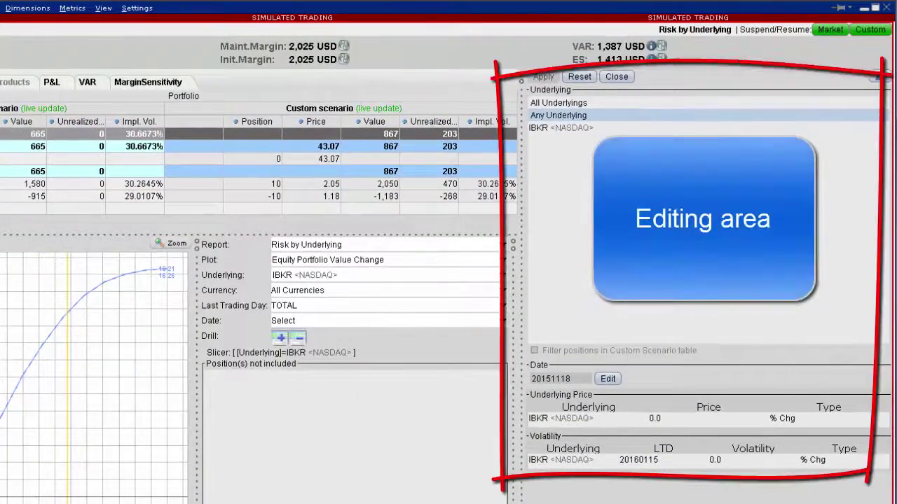
- Set IBKR's scenario price to 45.00 as type ExpV and apply it, valuing the spread at 1,189 USD
left_click(596, 128)
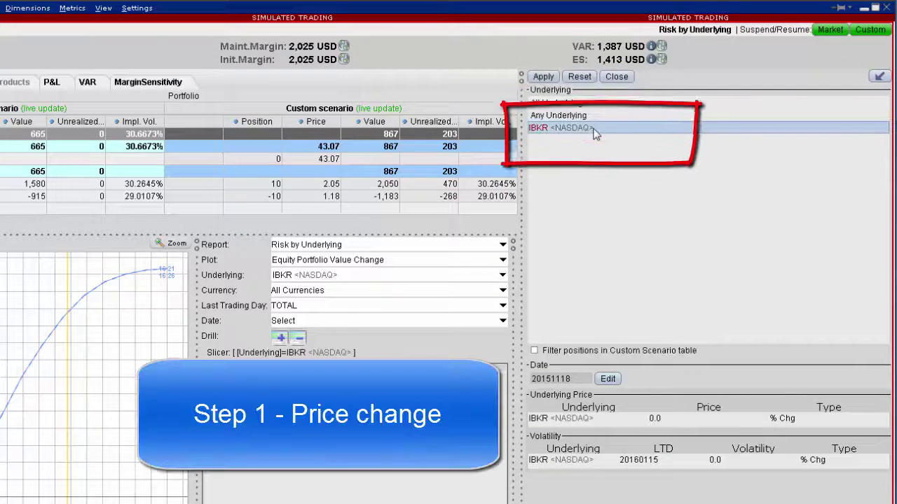
double_click(724, 419)
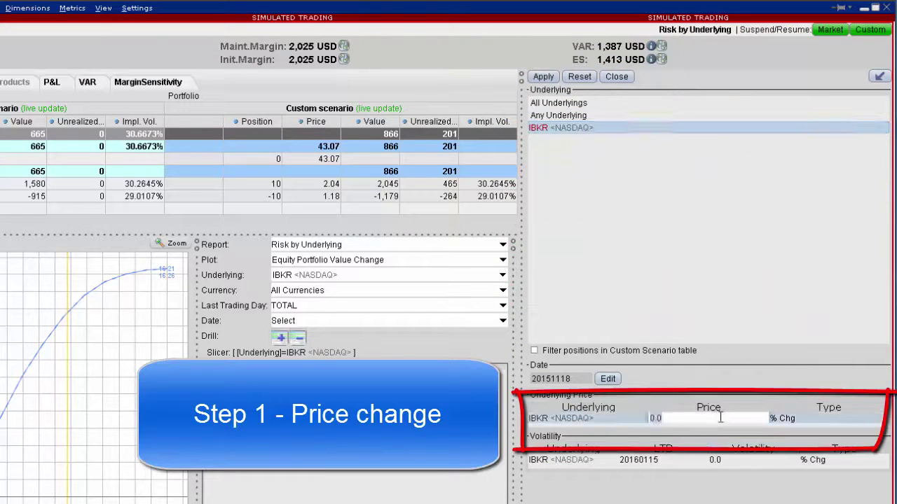
key("BackSpace")
key("BackSpace")
key("BackSpace")
type("450")
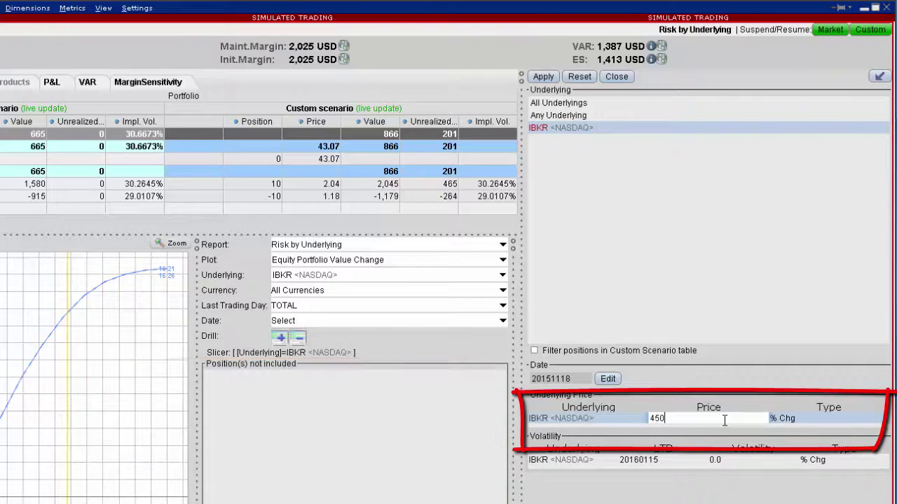
key("BackSpace")
type(".00")
left_click(812, 418)
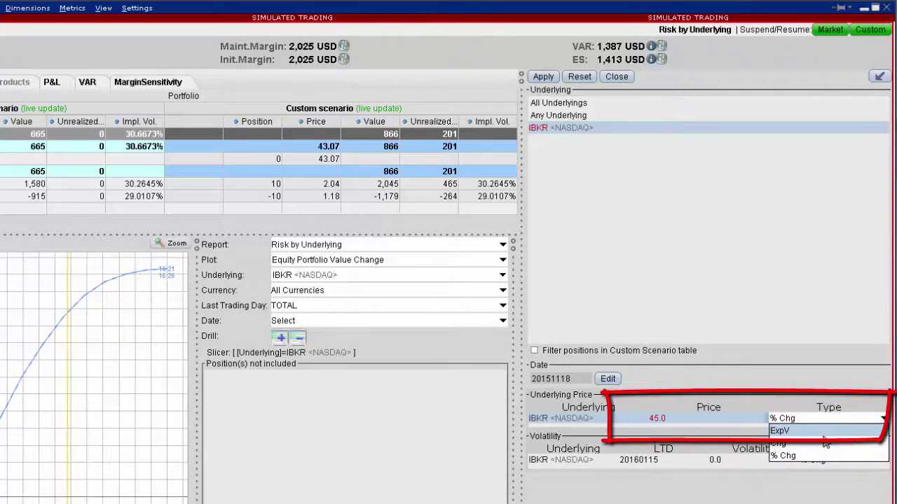
left_click(823, 435)
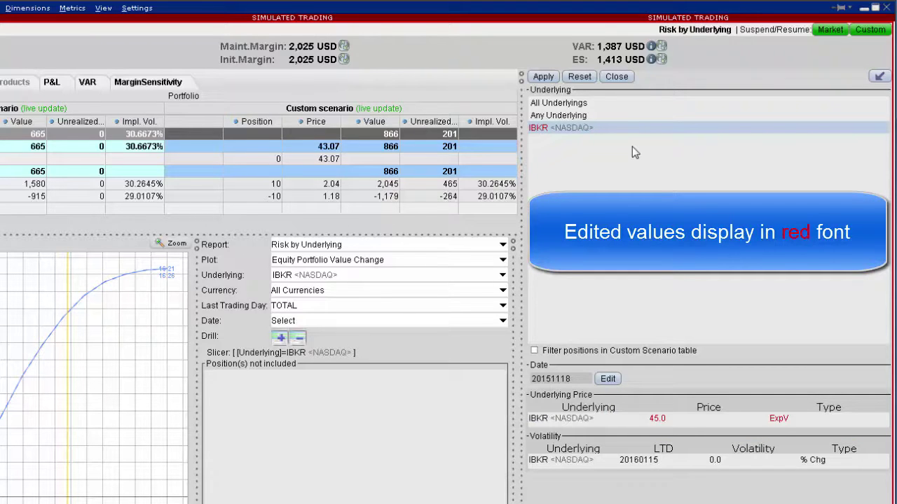
left_click(551, 83)
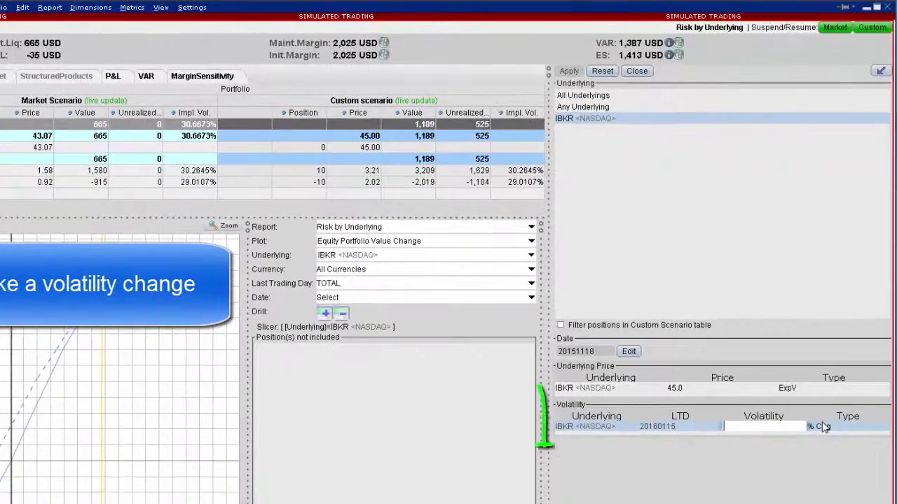
- Enter 0.35 volatility as type ExpV and apply, repricing the calls at 3.51 and 2.44
type("0.35")
left_click(823, 424)
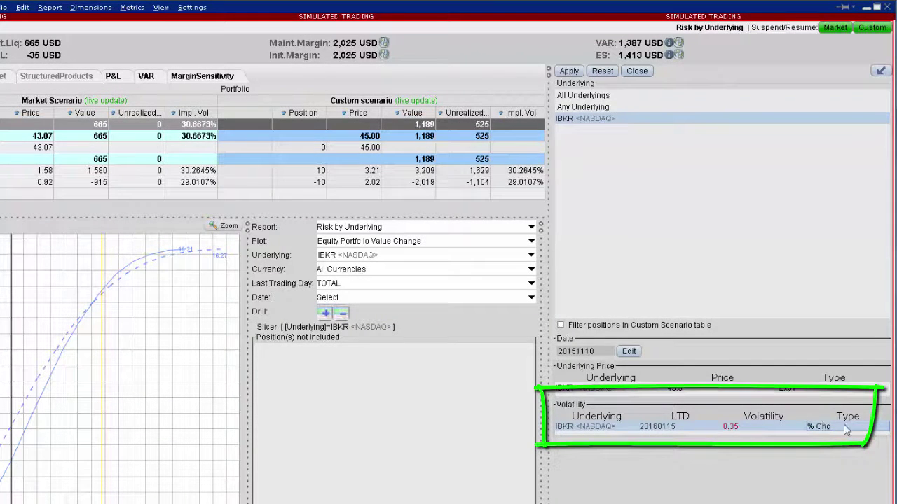
left_click(844, 426)
left_click(820, 437)
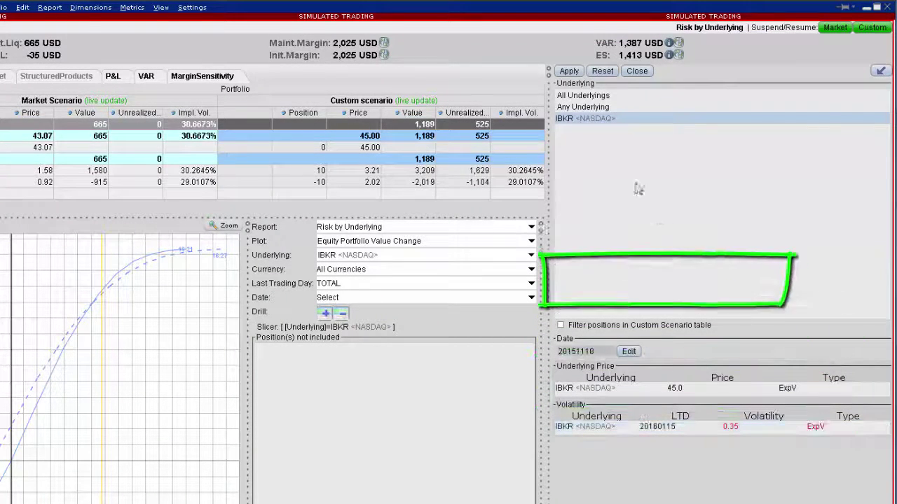
left_click(569, 71)
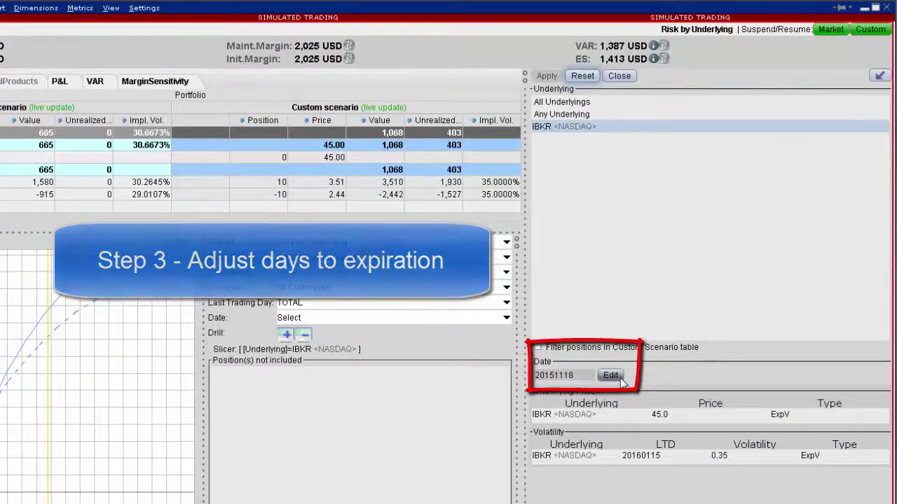
left_click(610, 376)
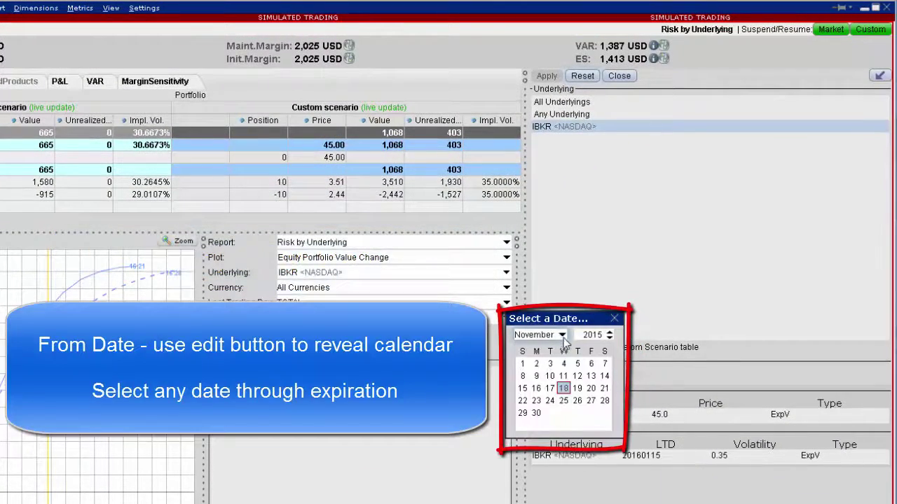
left_click(561, 336)
left_click(545, 425)
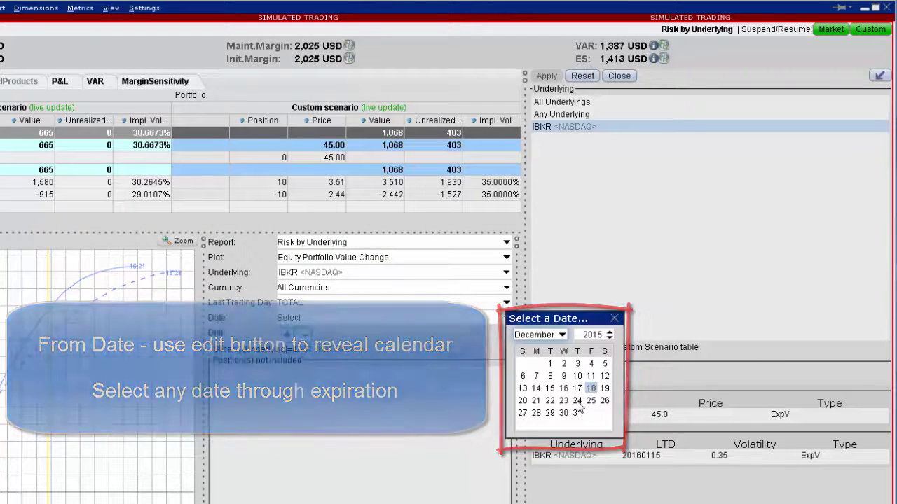
left_click(577, 403)
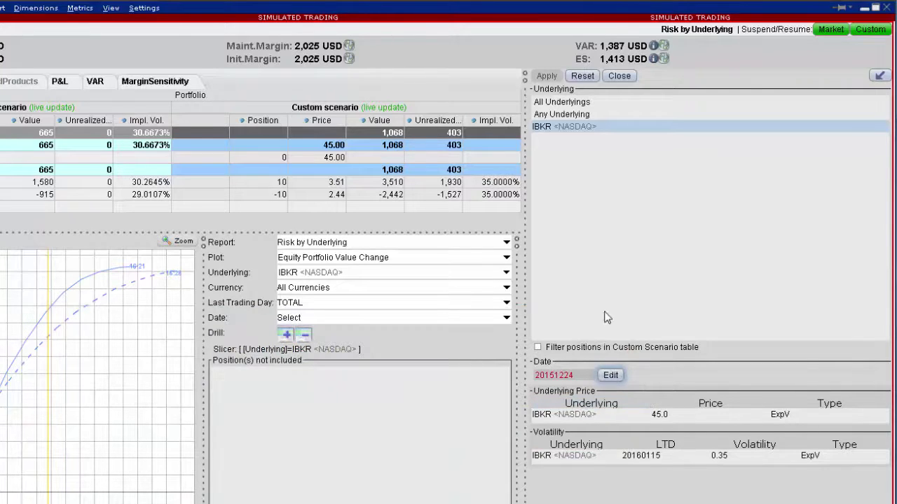
left_click(610, 374)
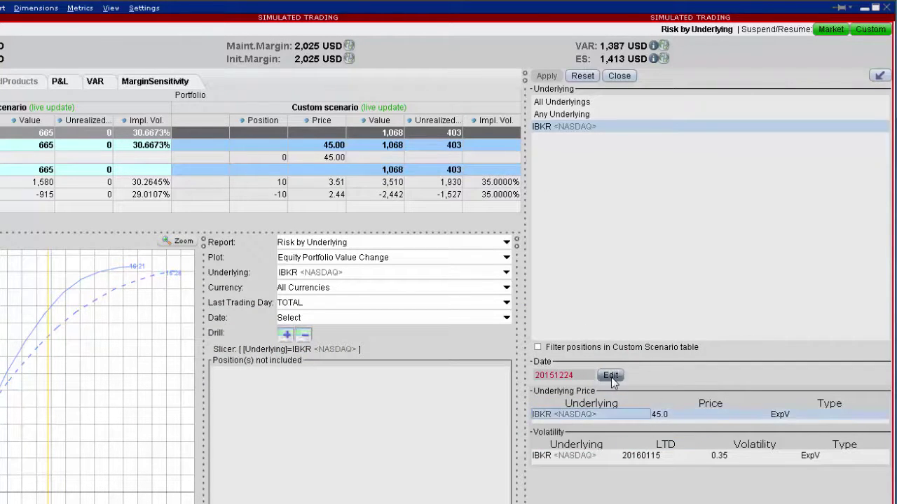
left_click(611, 377)
left_click(579, 400)
left_click(566, 128)
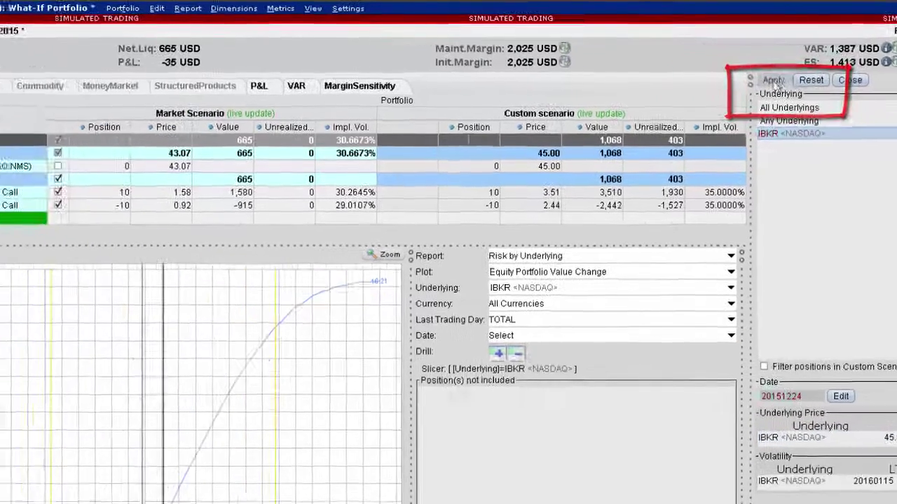
- Apply the 20151224 date, repricing the 43 call at 2.64 and the 45 call at 1.47
left_click(585, 78)
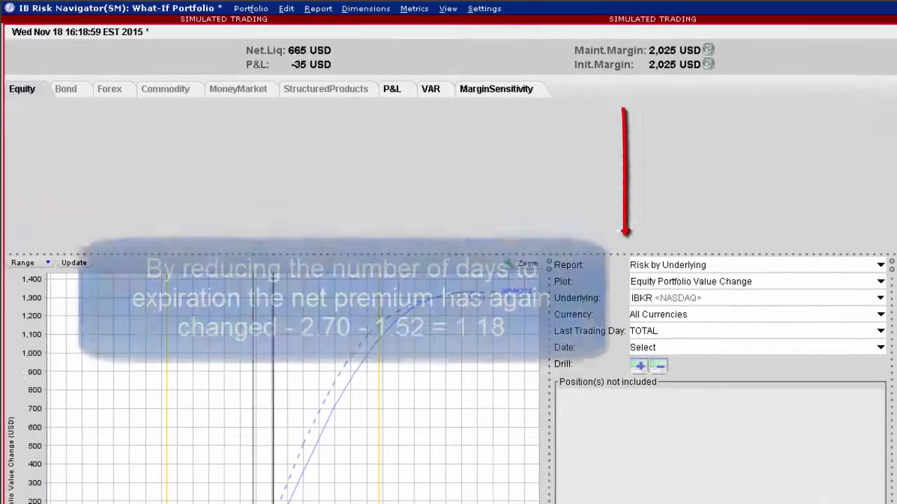